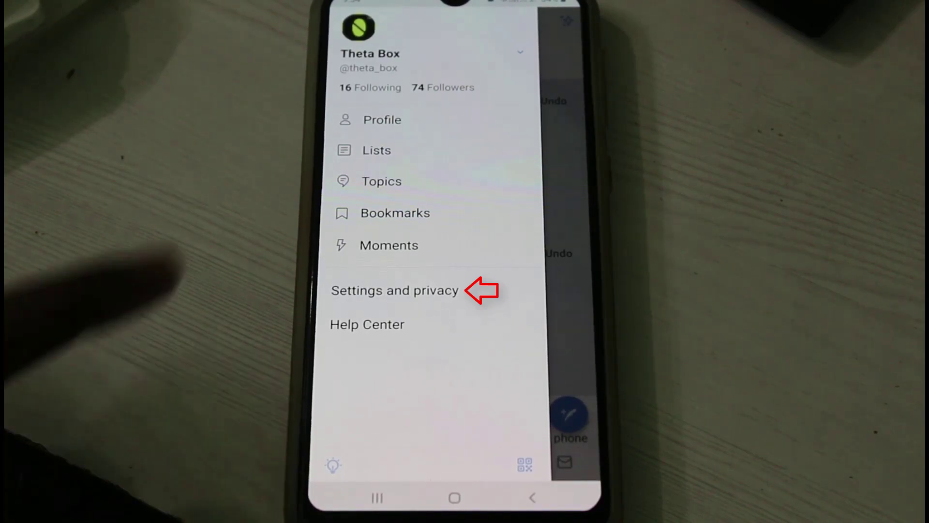
Step: Go to Settings and privacy, then the Account settings page
{"action": "left_click", "coordinate": [395, 291]}
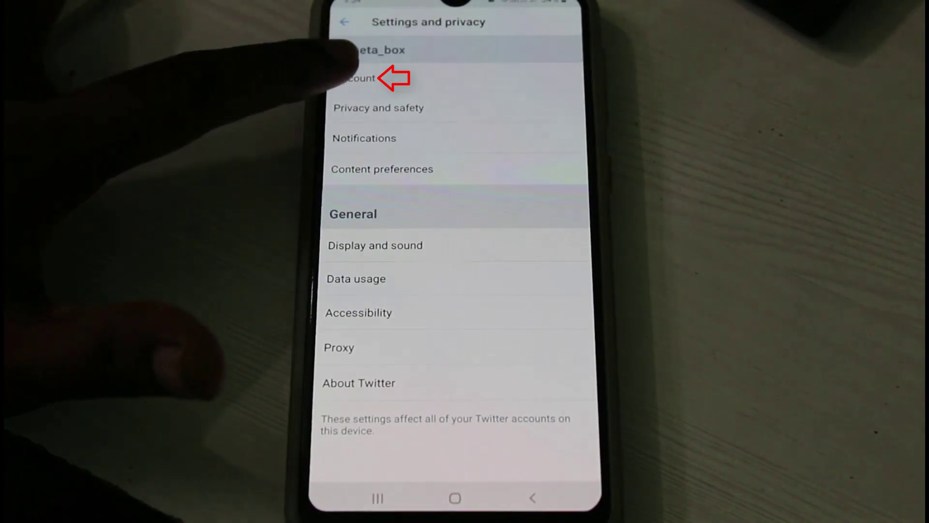
{"action": "left_click", "coordinate": [355, 78]}
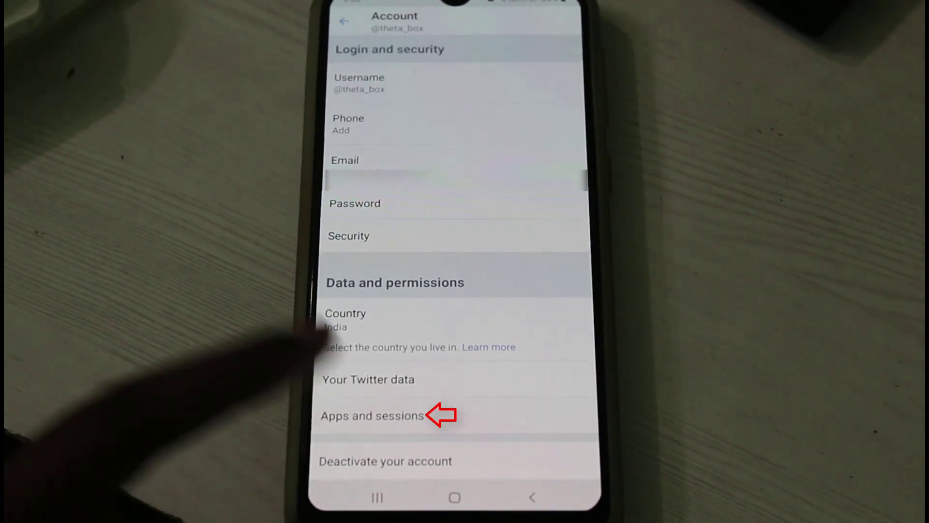
Step: Show the Apps and sessions page listing the Samsung and Windows sessions
{"action": "left_click", "coordinate": [373, 416]}
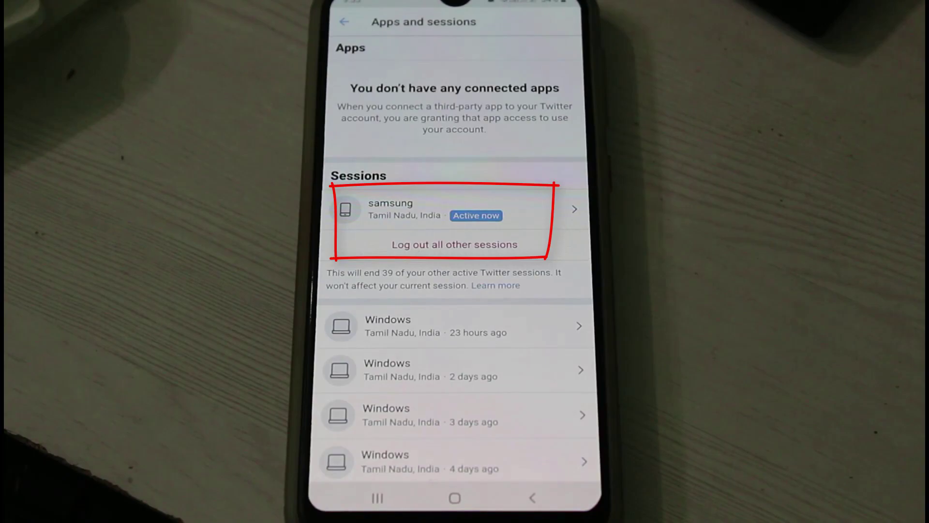
{"action": "scroll", "coordinate": [455, 290], "scroll_direction": "down", "scroll_amount": 5}
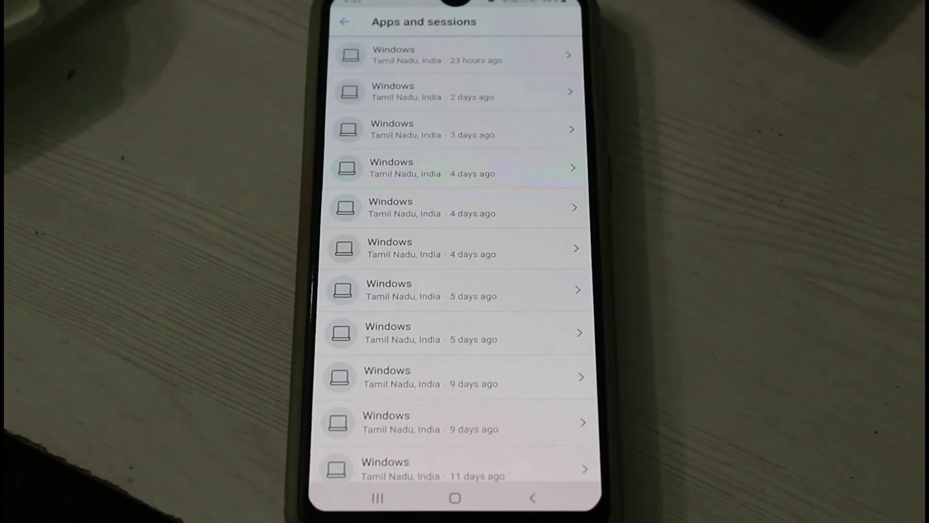
{"action": "scroll", "coordinate": [455, 291], "scroll_direction": "down", "scroll_amount": 5}
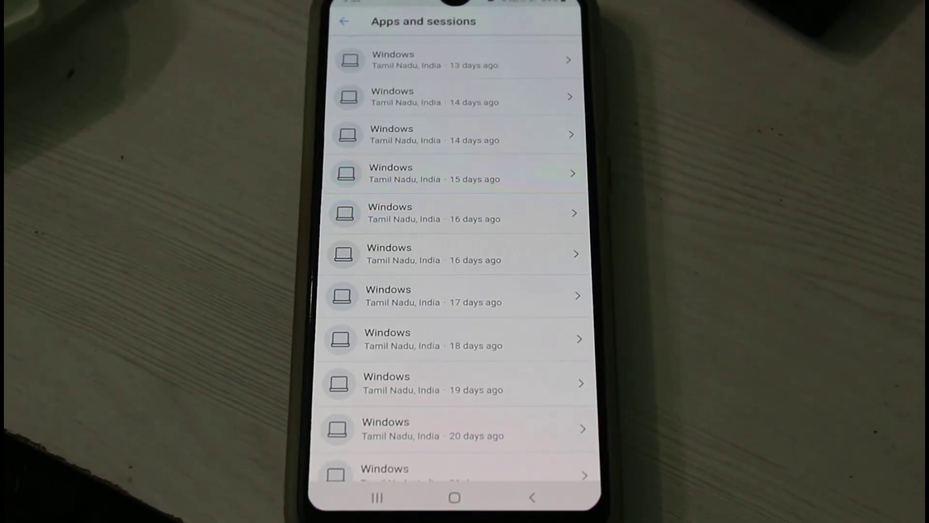
{"action": "scroll", "coordinate": [455, 291], "scroll_direction": "up", "scroll_amount": 10}
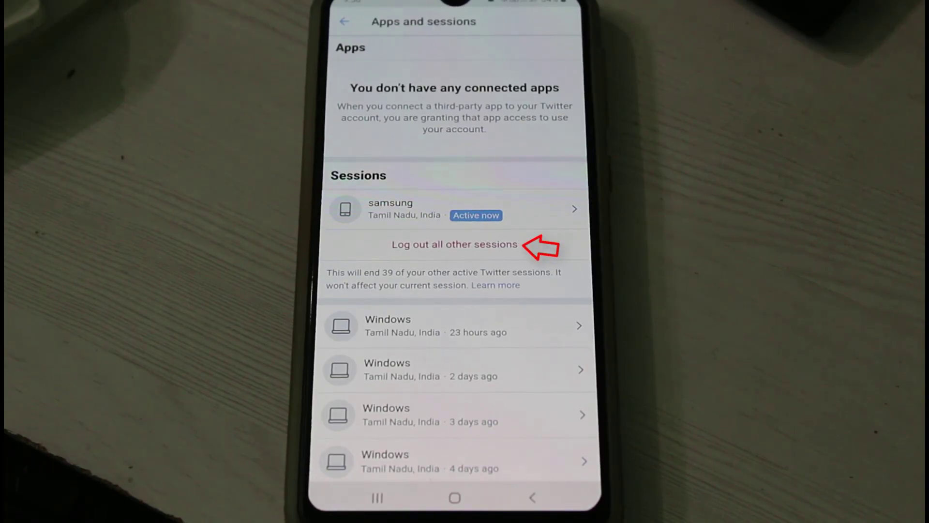
Step: Choose 'Log out all other sessions' to end the 39 other sessions
{"action": "left_click", "coordinate": [454, 244]}
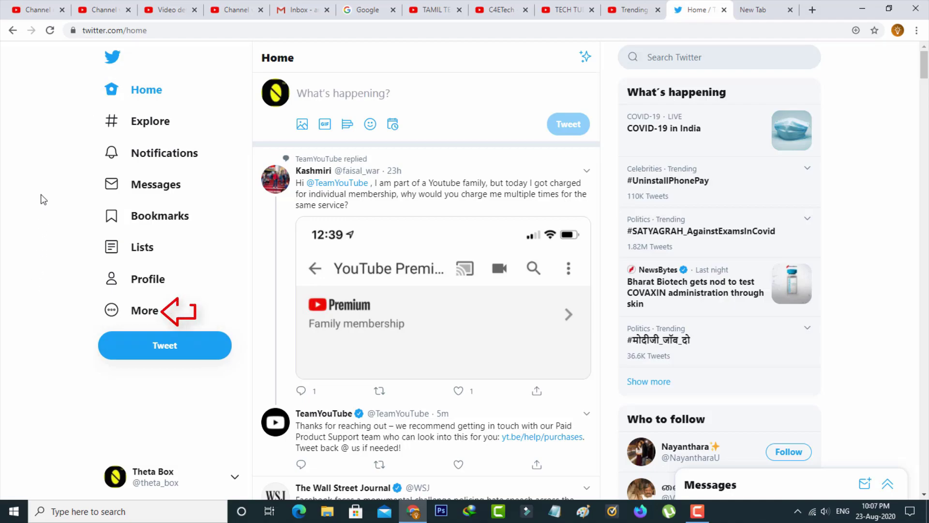
Step: Reach the web Account settings page through More and Settings and privacy
{"action": "left_click", "coordinate": [145, 312]}
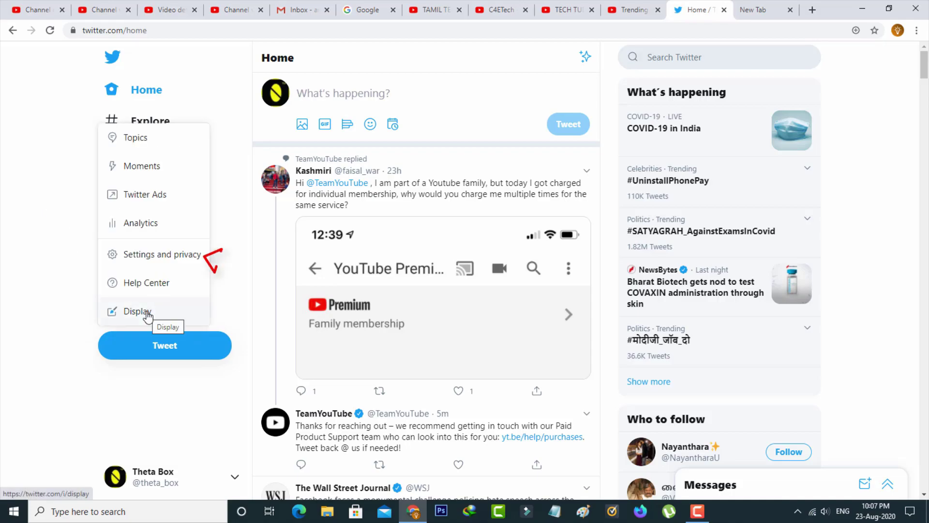
{"action": "left_click", "coordinate": [166, 256]}
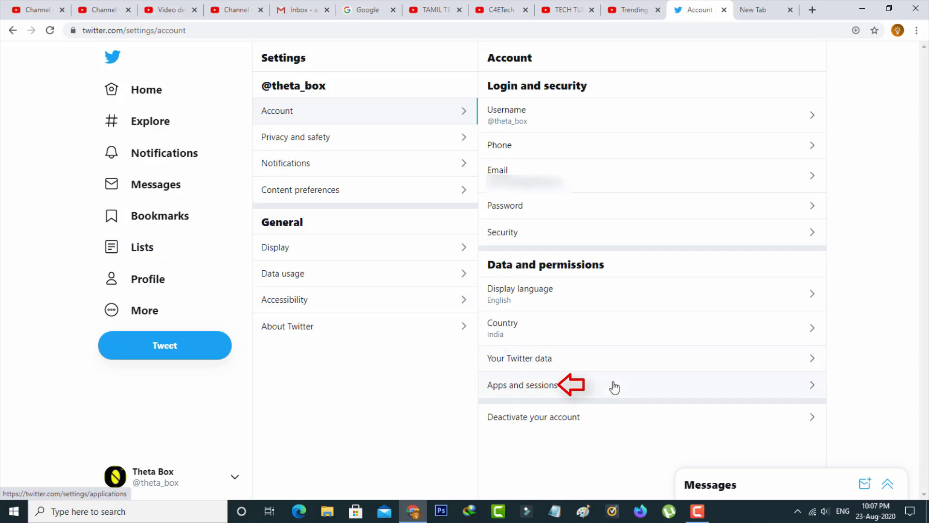
Step: On the web Apps and sessions page, request 'Log out all other sessions'
{"action": "left_click", "coordinate": [629, 388]}
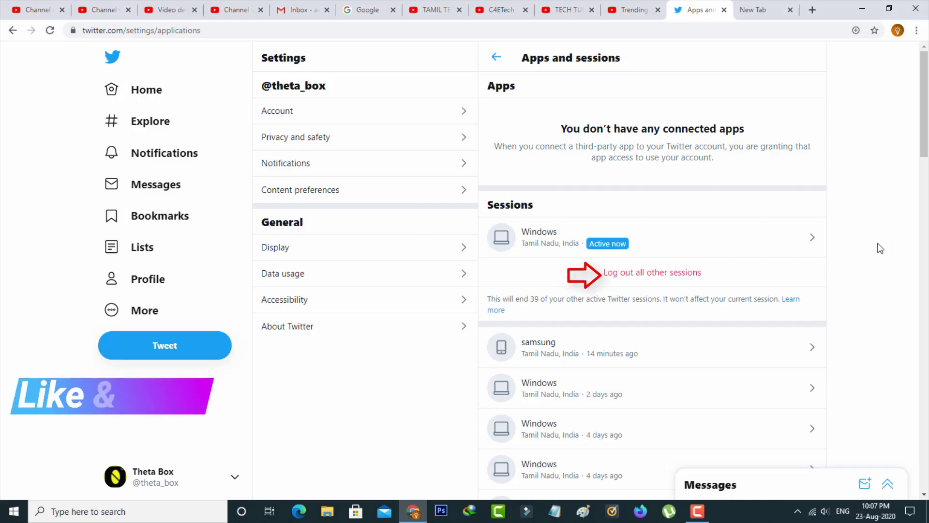
{"action": "left_click", "coordinate": [668, 279]}
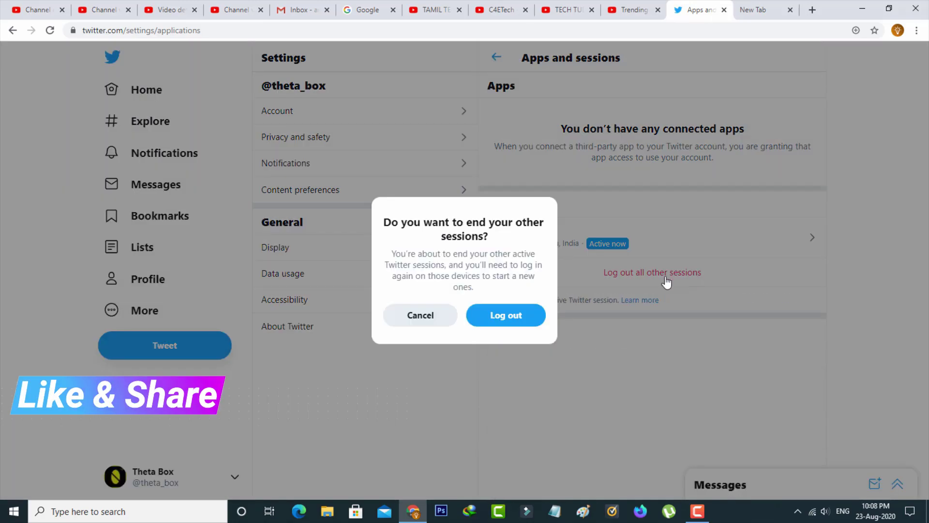